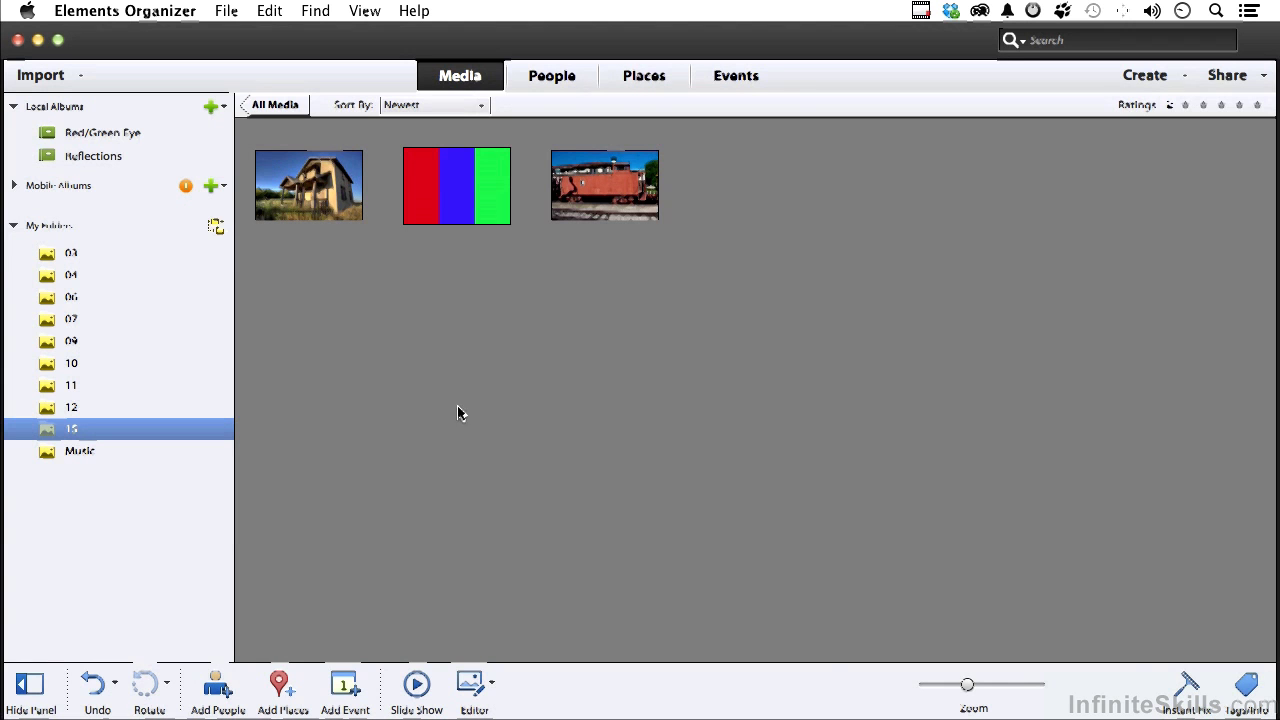
- Open the caboose photo from its Organizer context menu in Photoshop Elements Editor
right_click(601, 184)
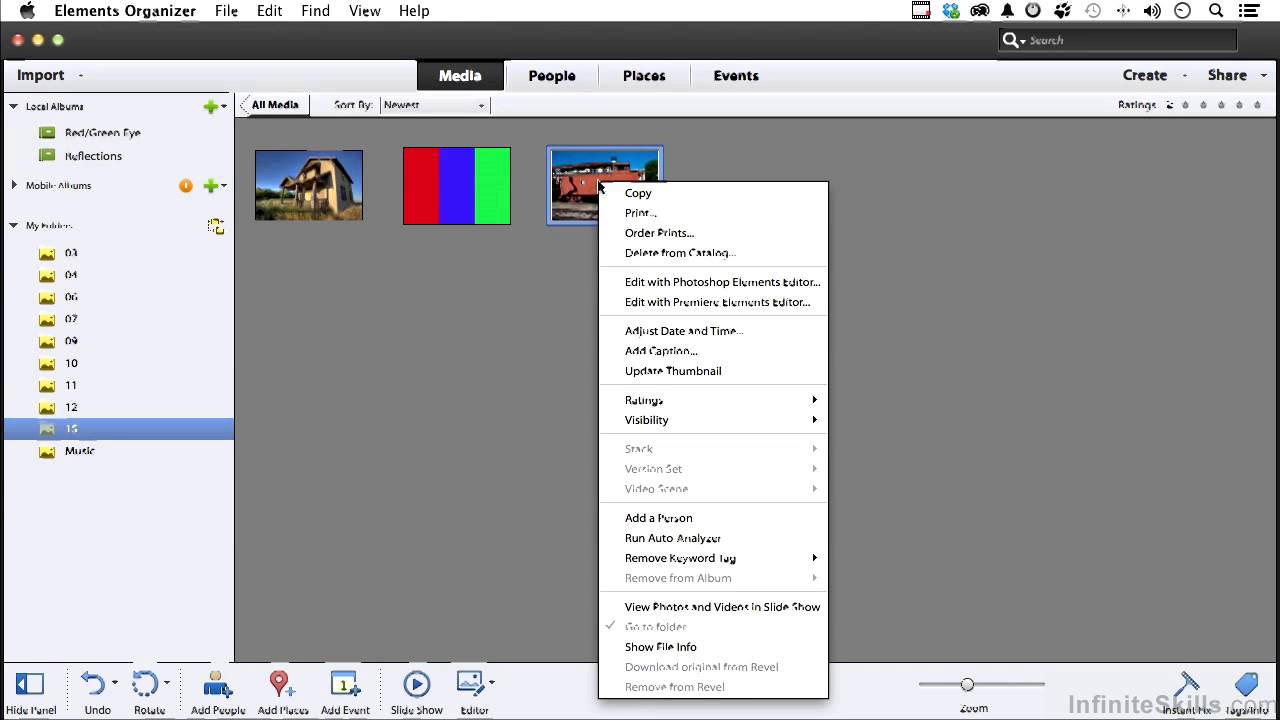
left_click(643, 282)
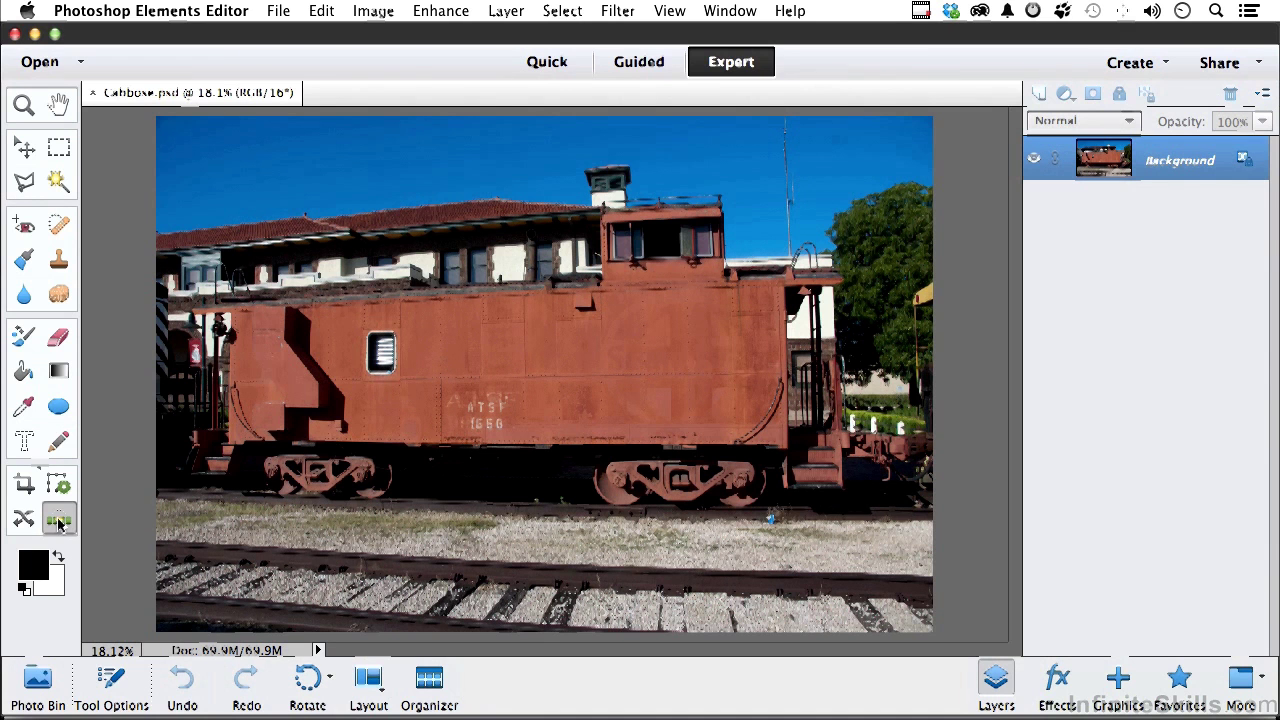
- Pick the Straighten tool and click the caboose image, triggering the 16-bit to 8-bit prompt
left_click(113, 690)
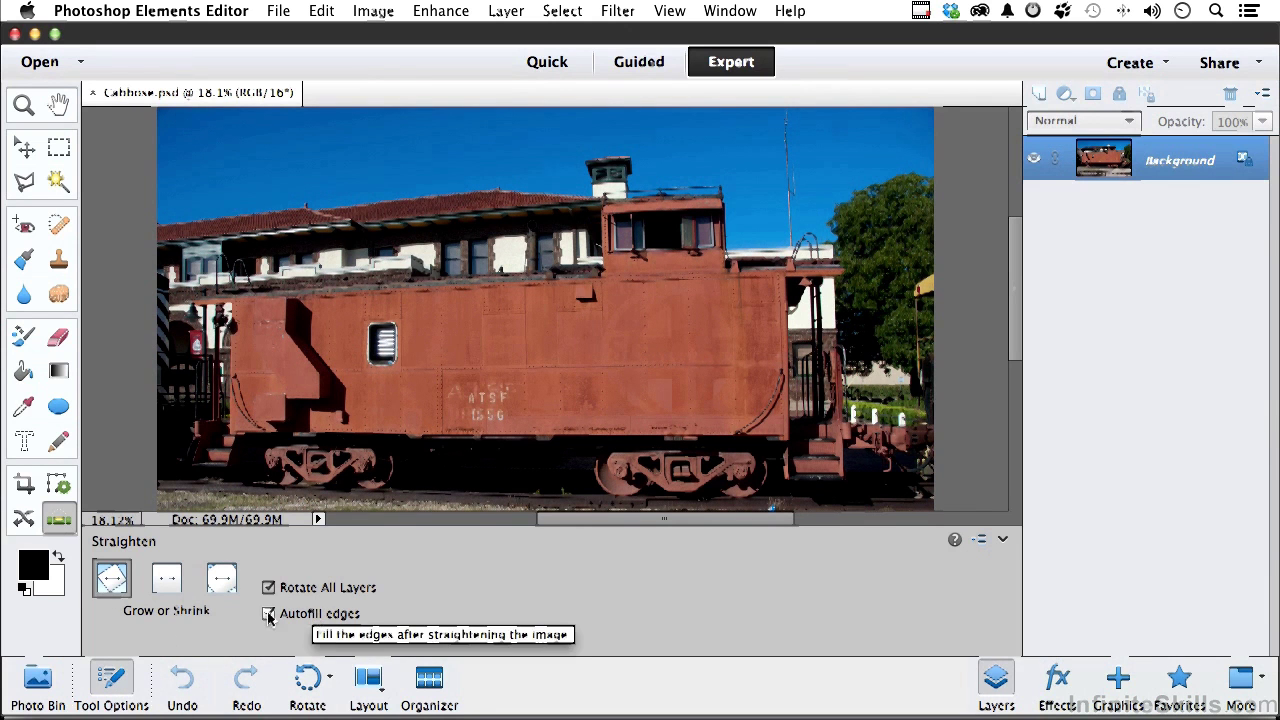
left_click(111, 683)
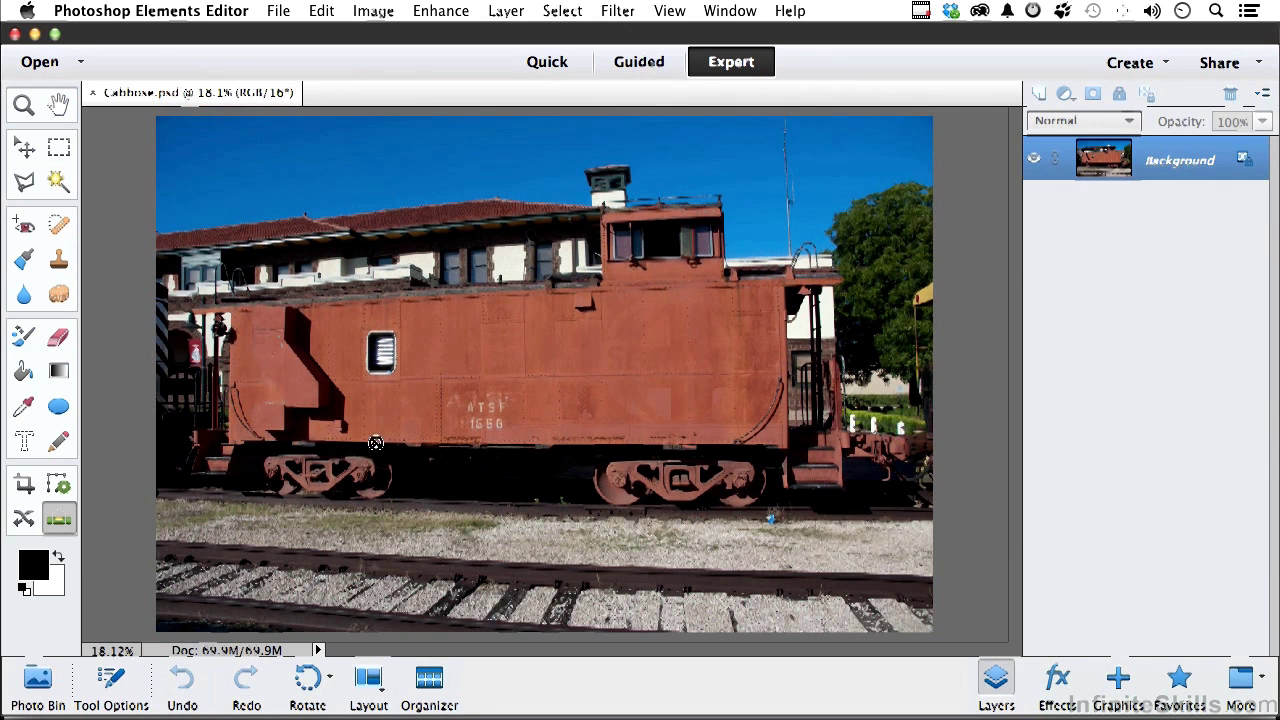
left_click(487, 333)
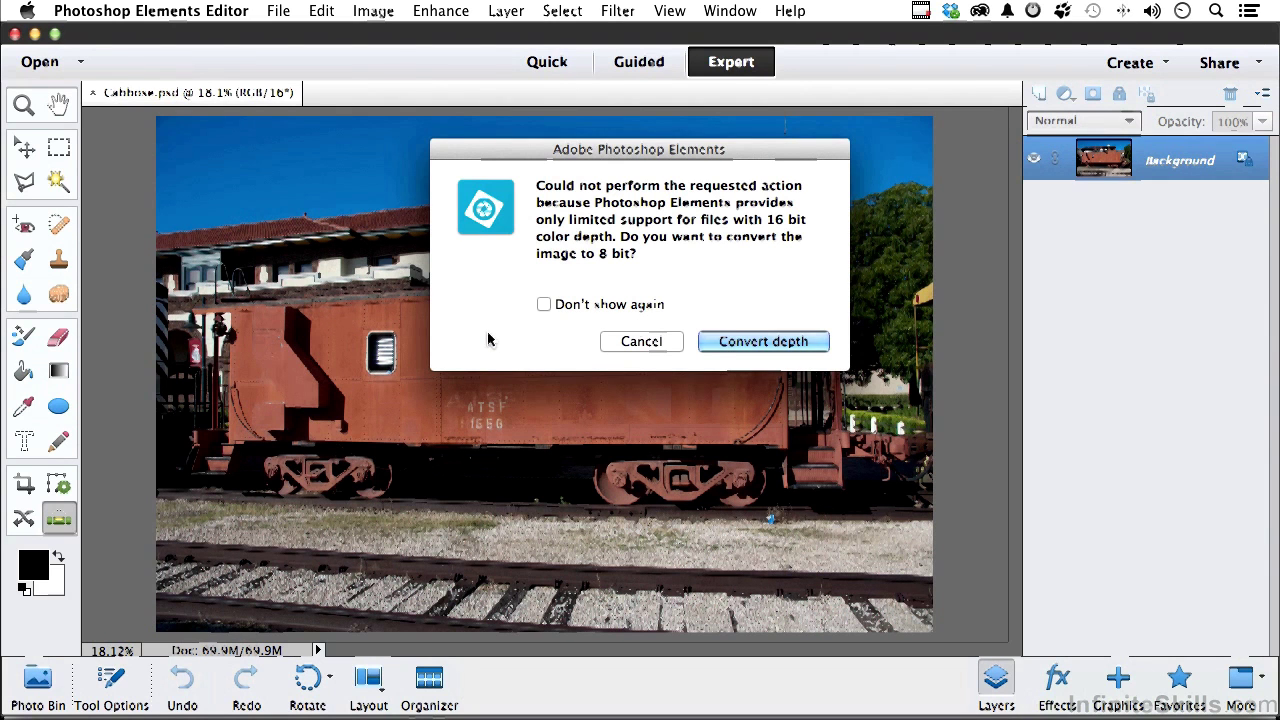
- Convert Caboose.psd to 8 bit and level it along the caboose's horizontal edge
left_click(737, 340)
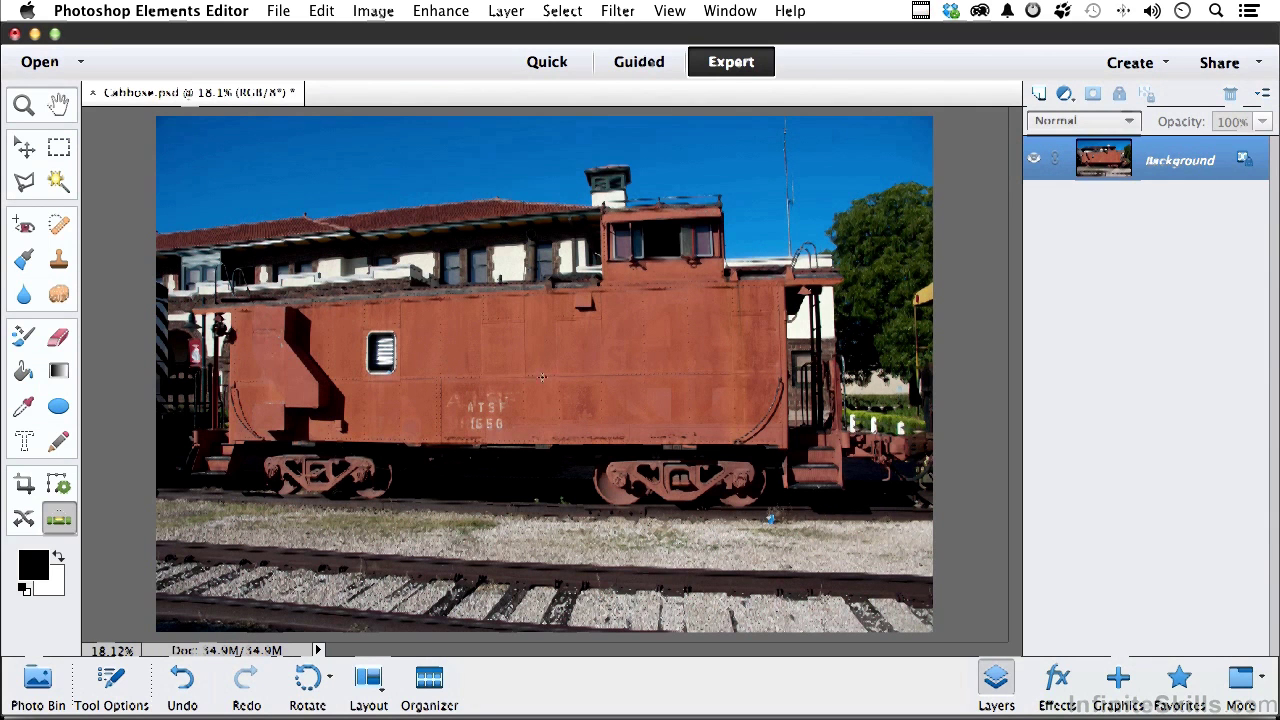
left_click_drag(472, 377, 640, 374)
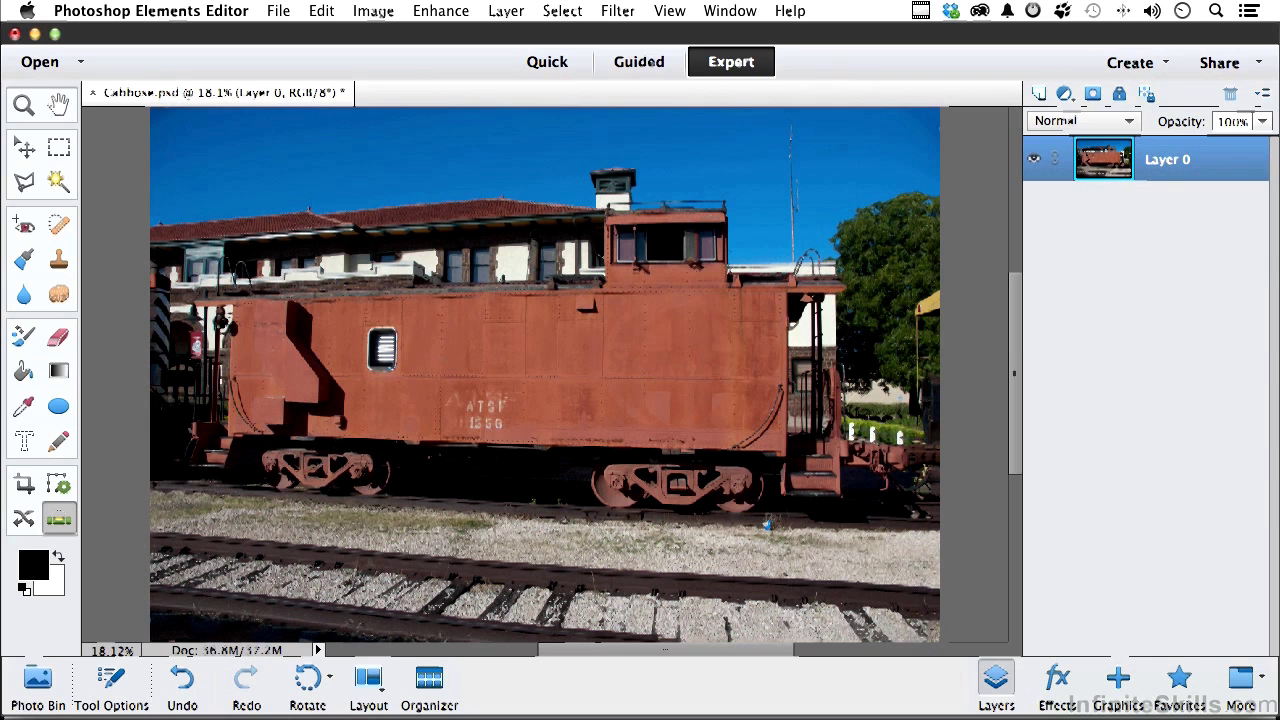
- Open Filter > Correct Camera Distortion with Show Grid turned off
left_click(620, 10)
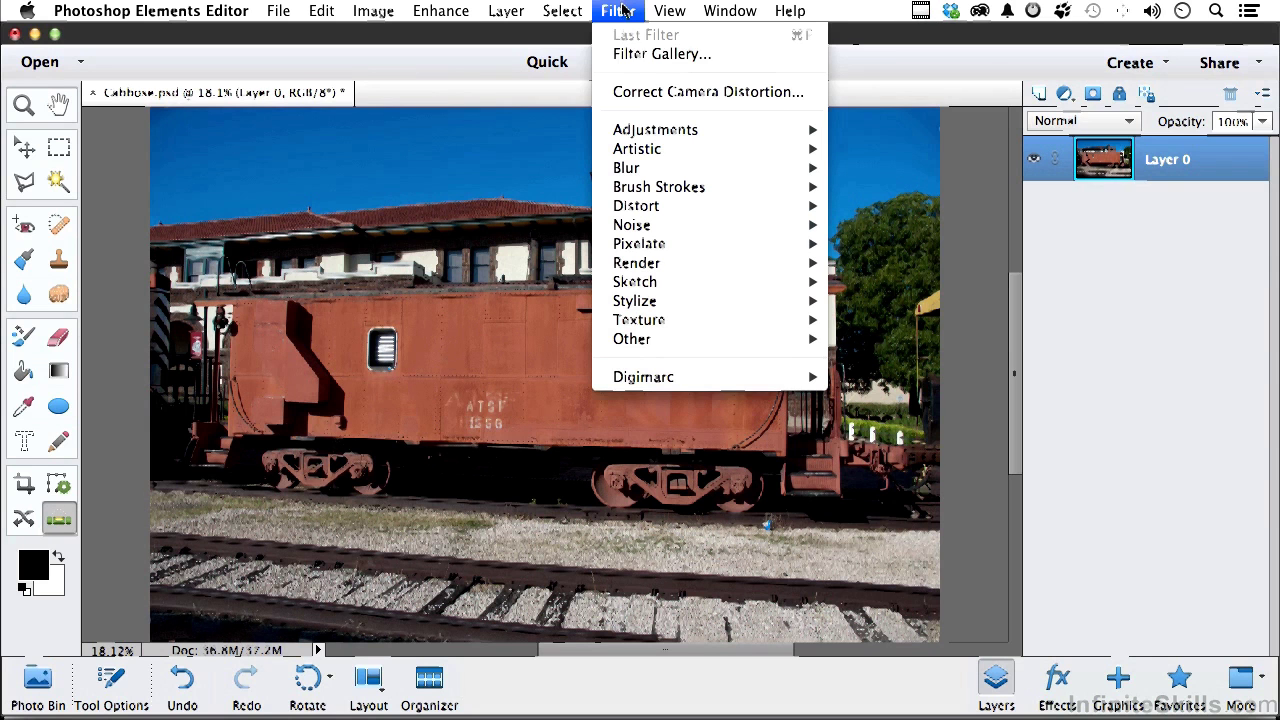
left_click(641, 91)
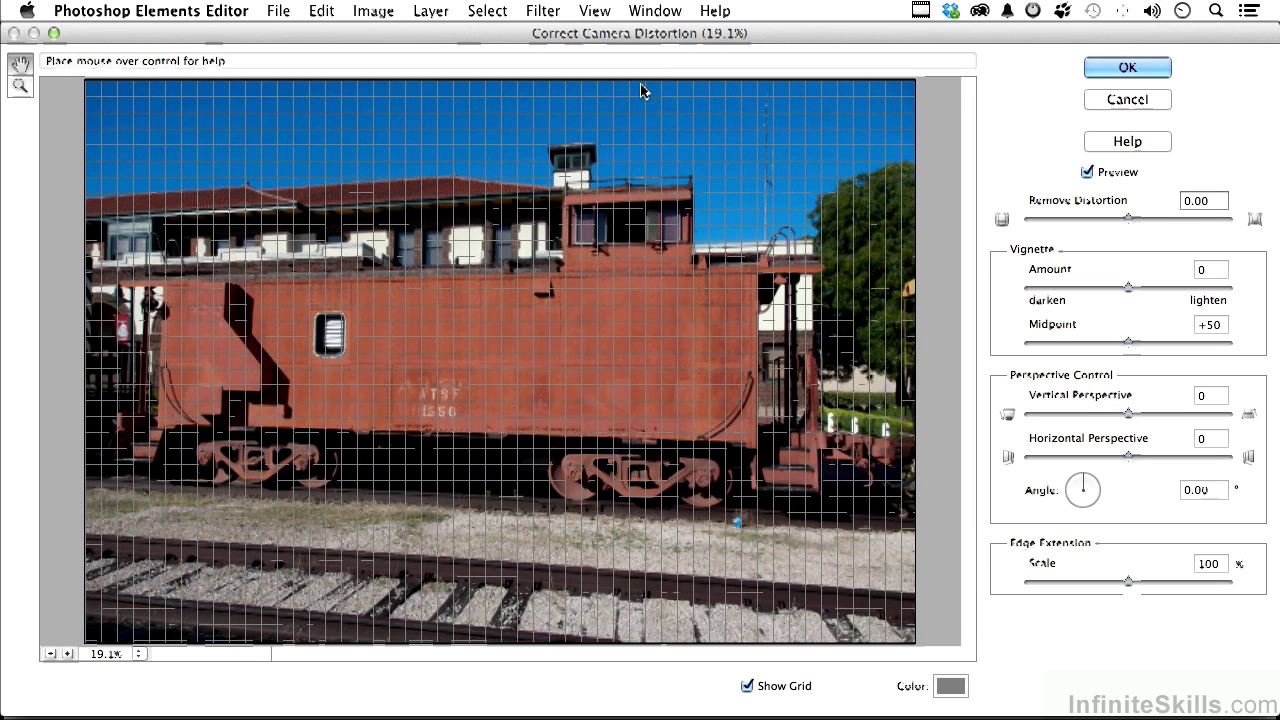
left_click(746, 686)
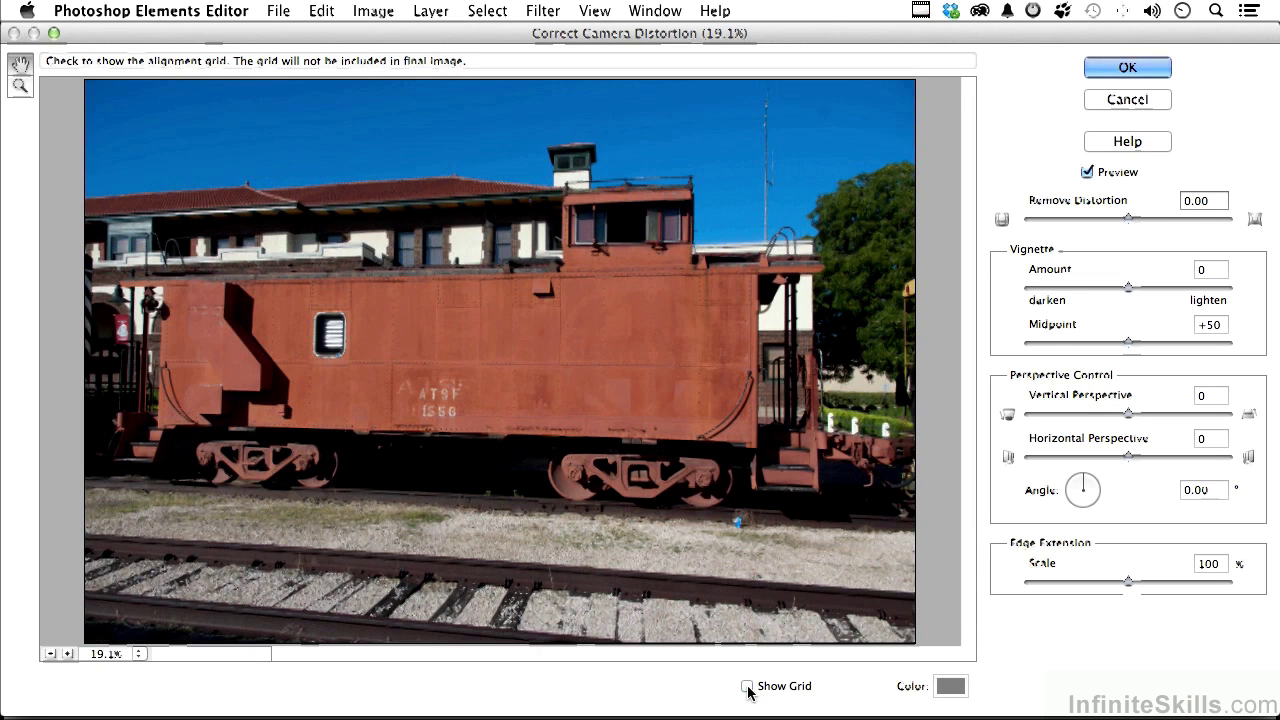
- Set Remove Distortion to +1.00, comparing the preview against the original
left_click(1085, 174)
left_click(1086, 174)
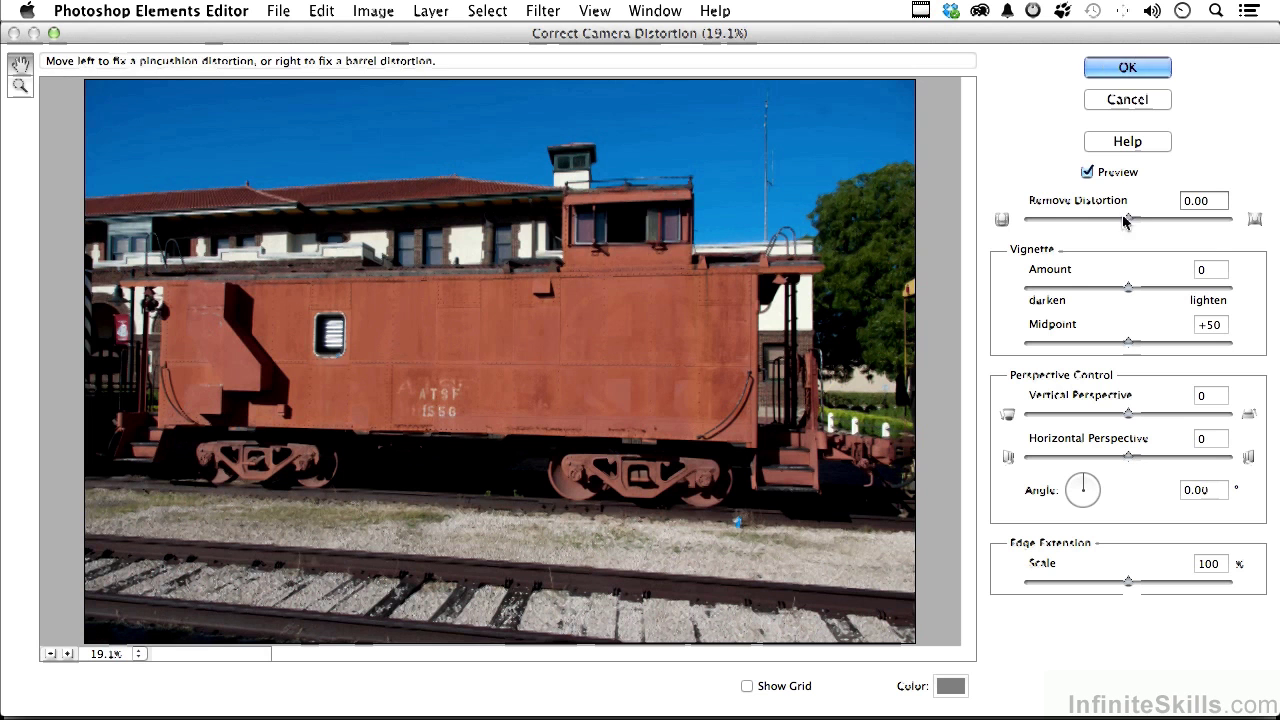
key("Up")
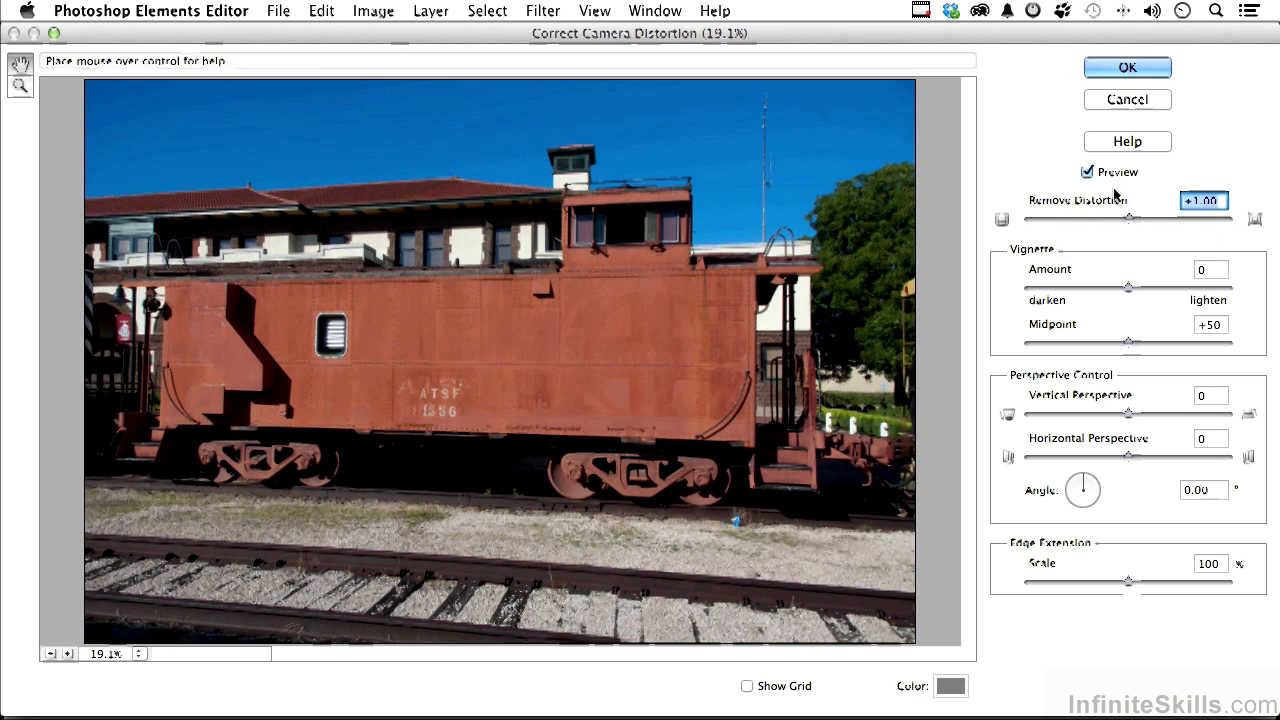
left_click(1088, 172)
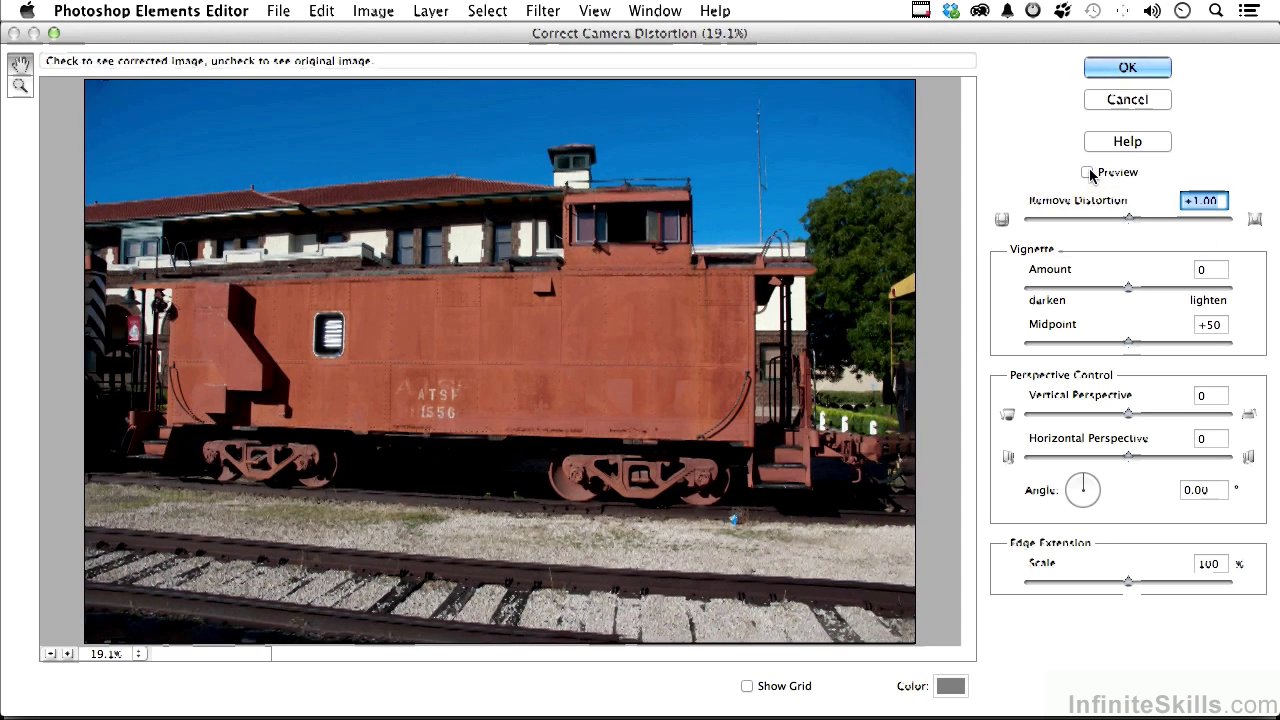
left_click(1088, 172)
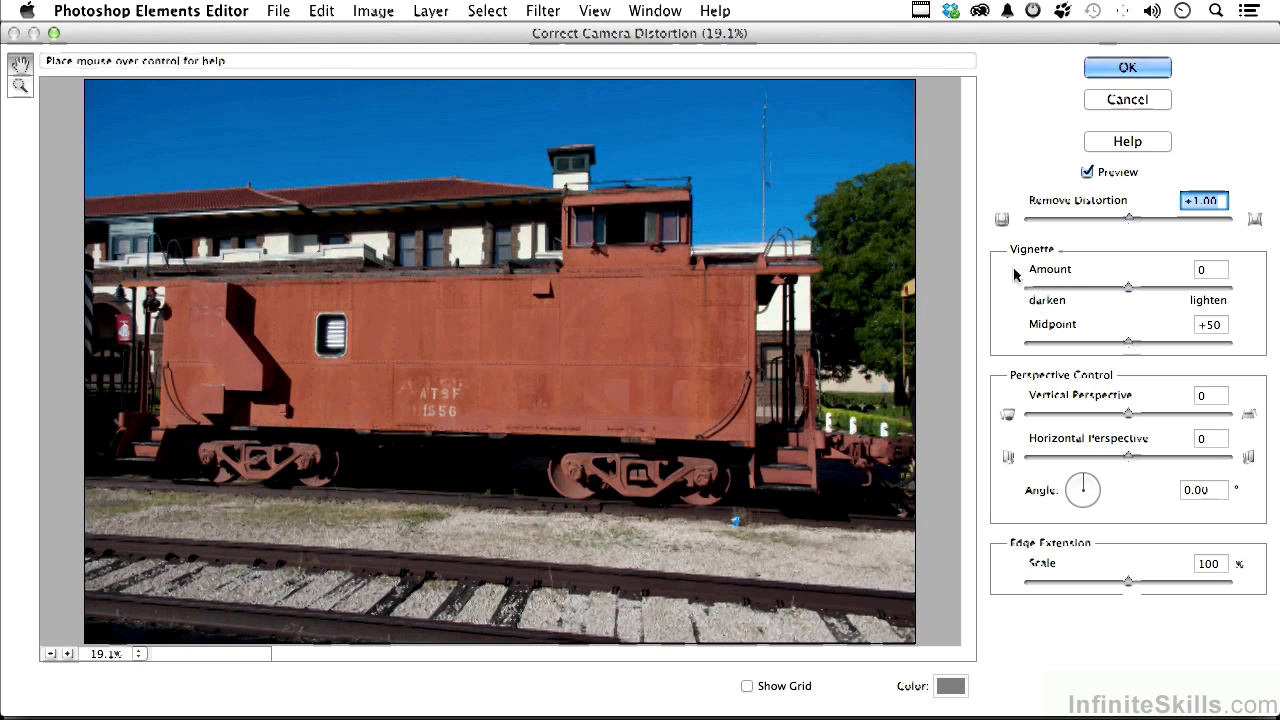
- Set the Vignette Amount to 0 in Correct Camera Distortion
mouse_move(1127, 288)
left_mouse_down()
mouse_move(1105, 292)
mouse_move(1152, 290)
left_mouse_up()
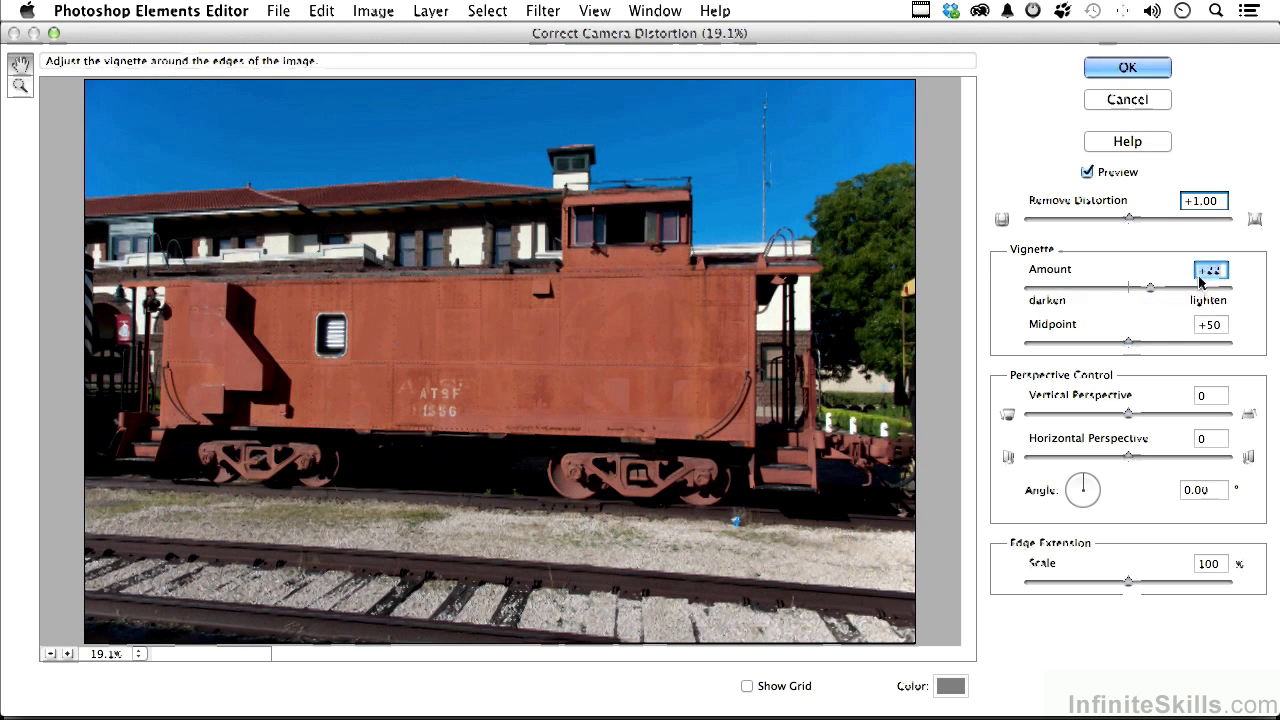
type("0")
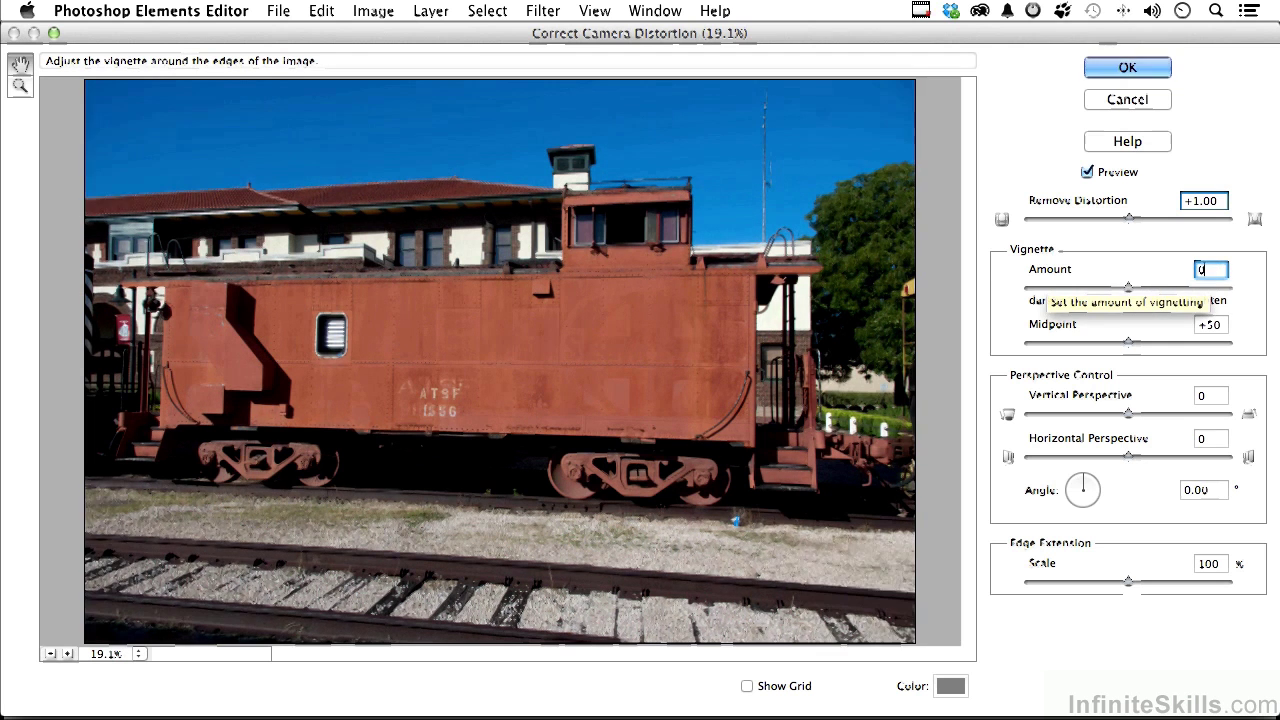
key("Tab")
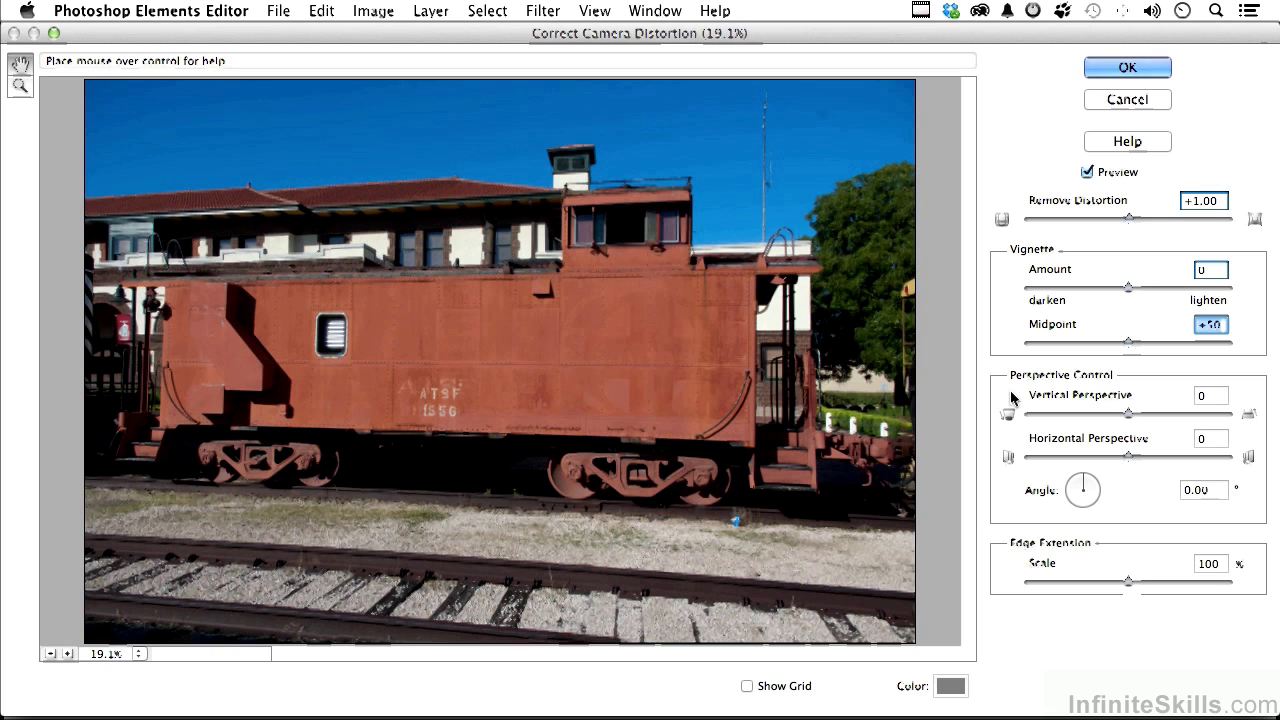
- Reset Vertical Perspective to 0 and set Horizontal Perspective to -45
left_click_drag(1128, 415, 1101, 423)
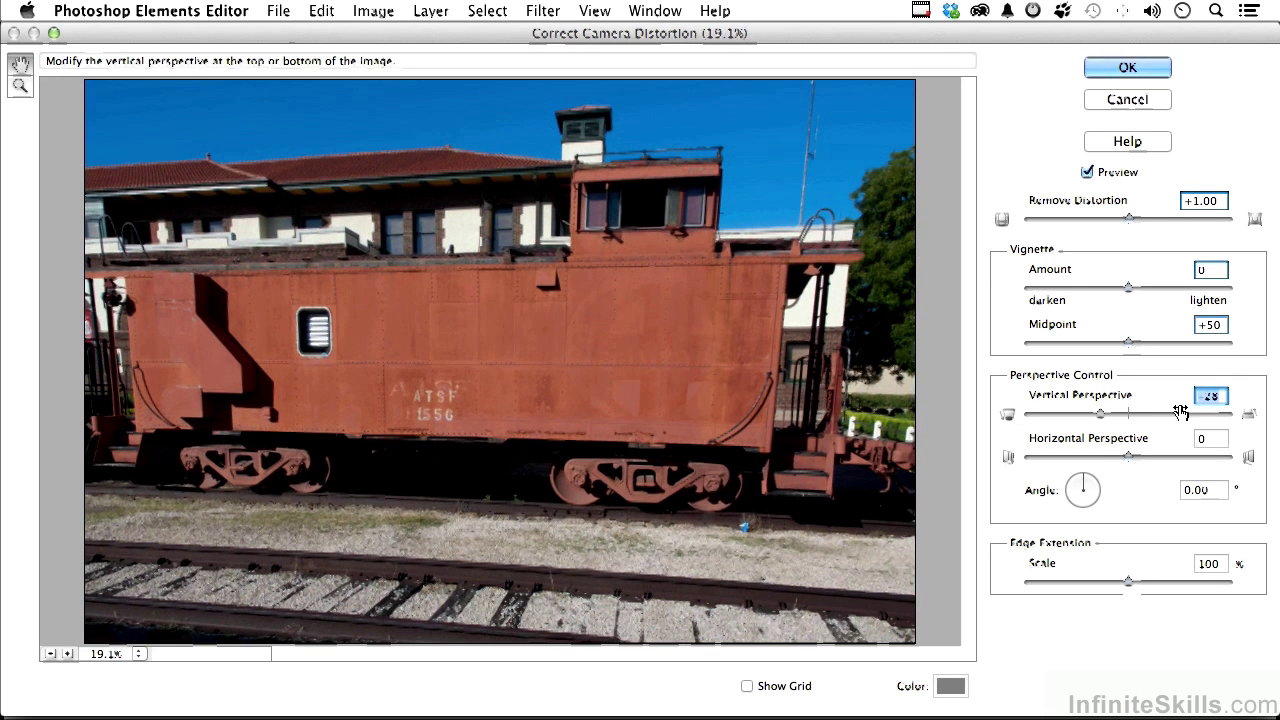
type("0")
key("Tab")
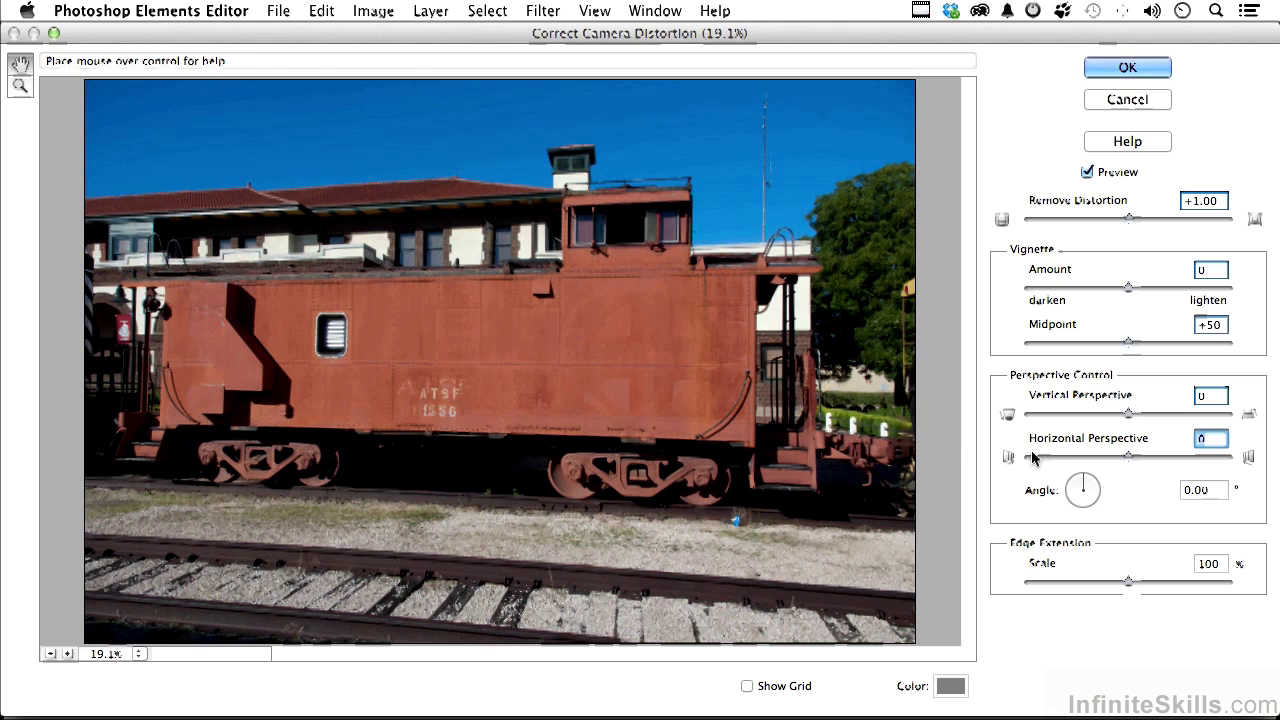
left_click_drag(1127, 461, 1081, 459)
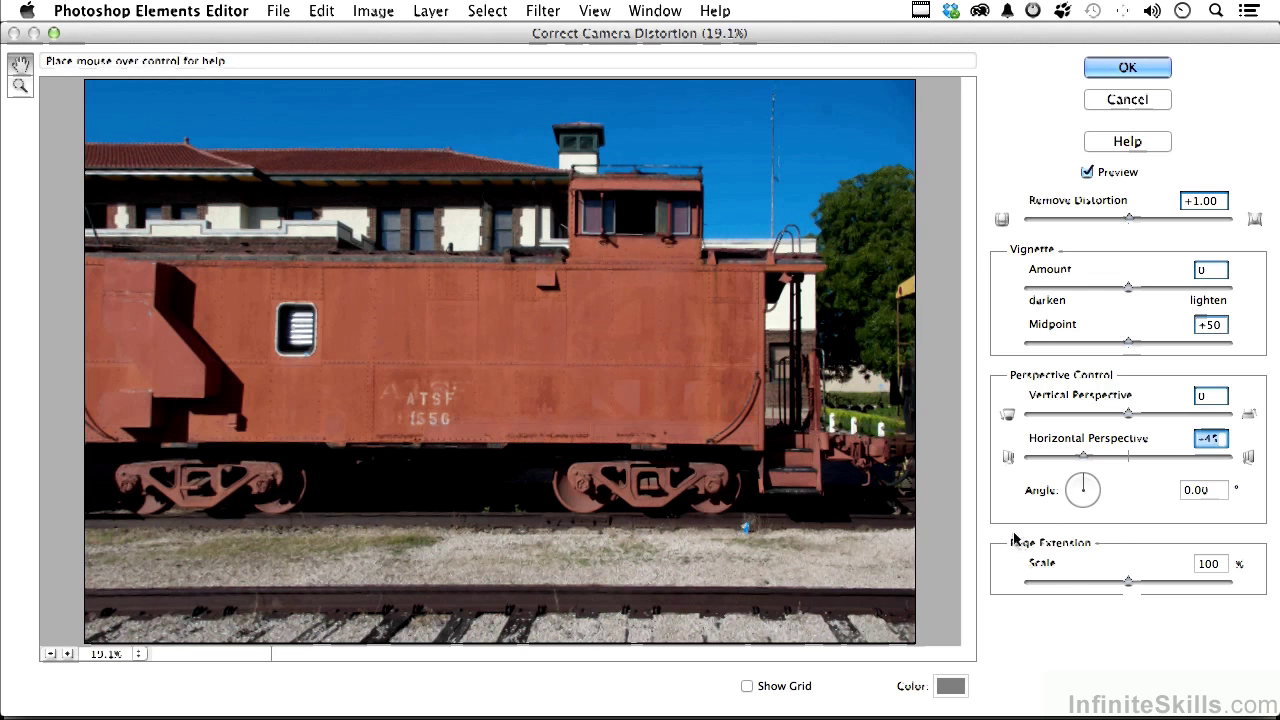
- Reduce Edge Extension Scale to 75% and apply the camera distortion correction
left_click_drag(1126, 584, 1100, 588)
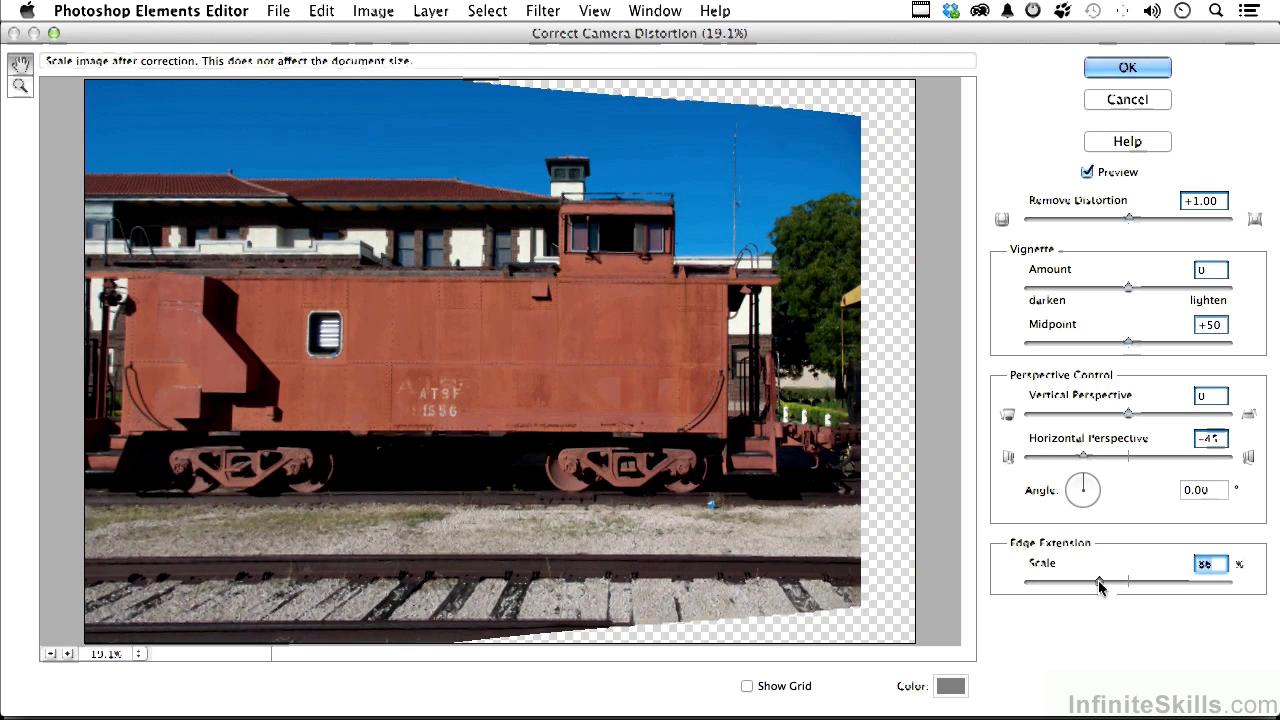
left_click_drag(1100, 588, 1078, 588)
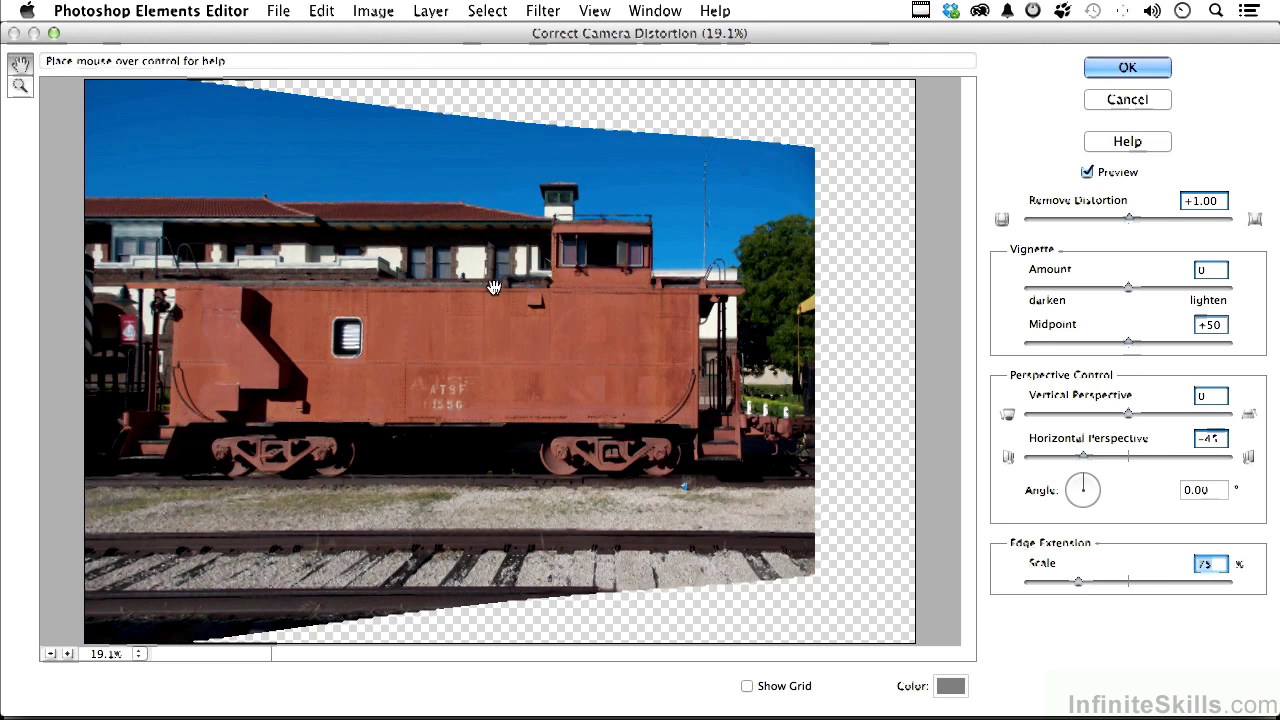
left_click(1110, 70)
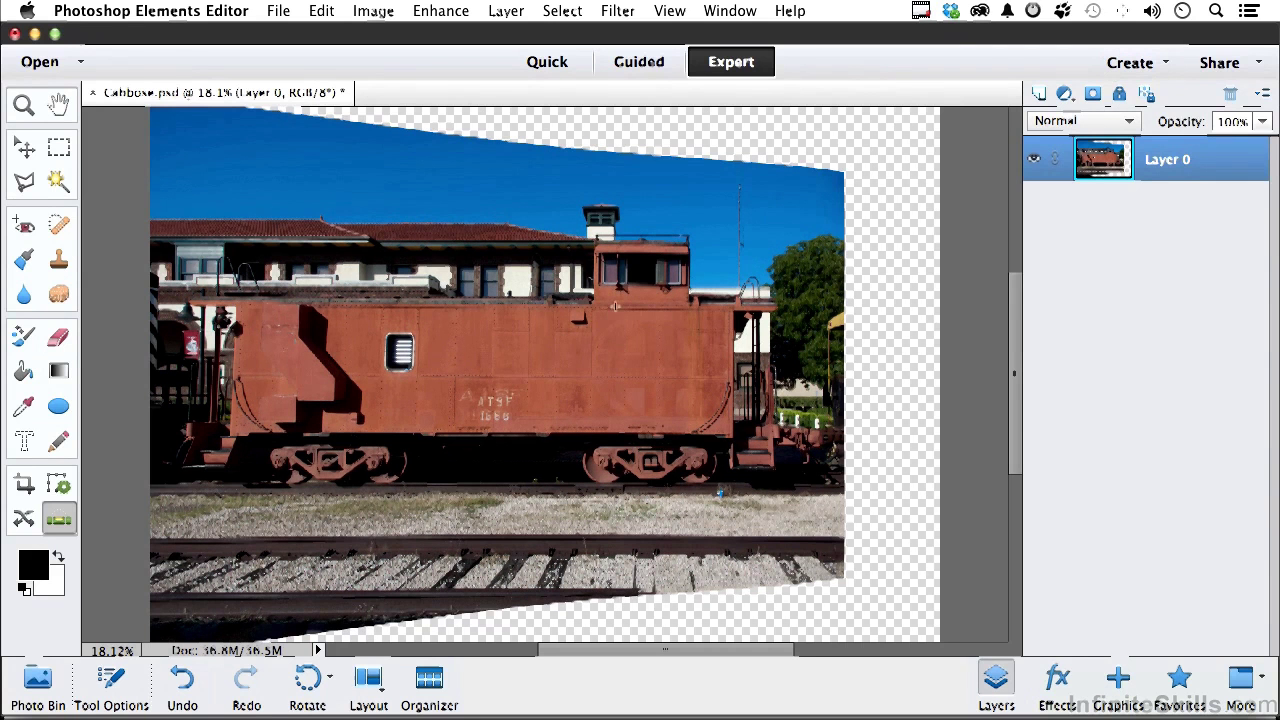
- Crop around the caboose, nudging edges out into the sky and tracks, and commit
left_click(24, 487)
left_click_drag(165, 222, 811, 567)
left_click_drag(166, 395, 151, 395)
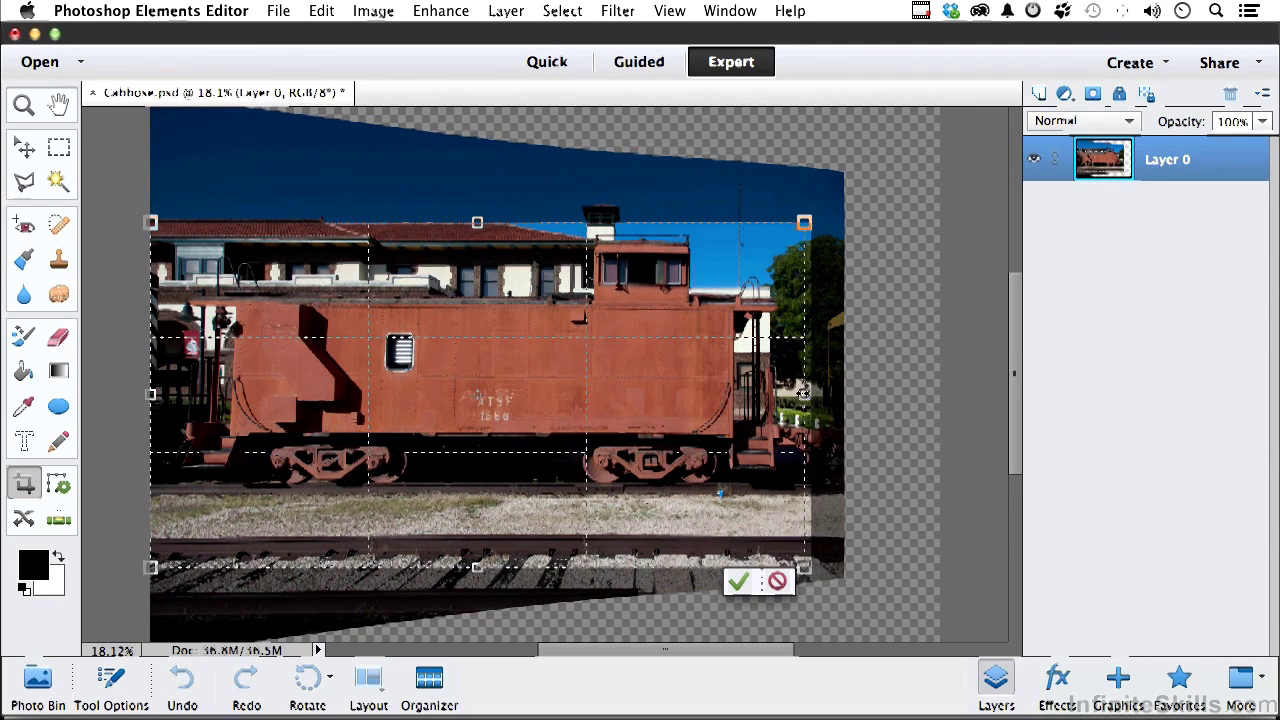
left_click_drag(810, 394, 813, 394)
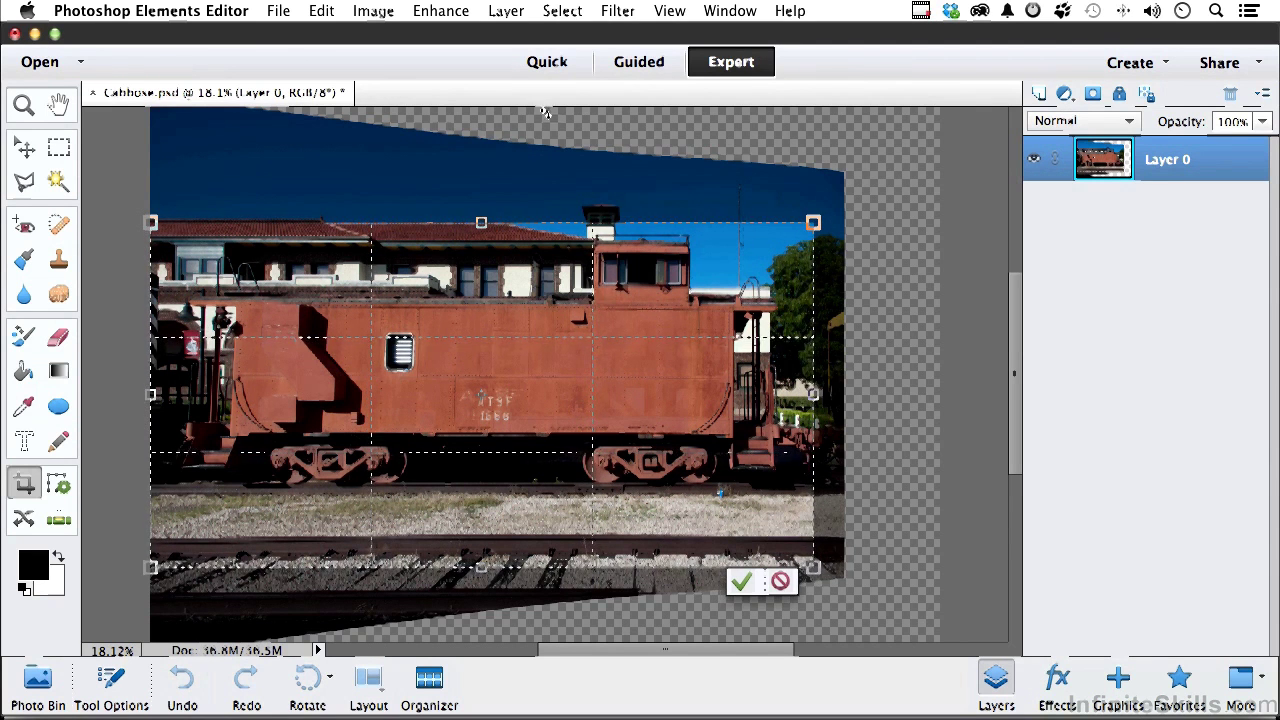
left_click_drag(481, 222, 481, 170)
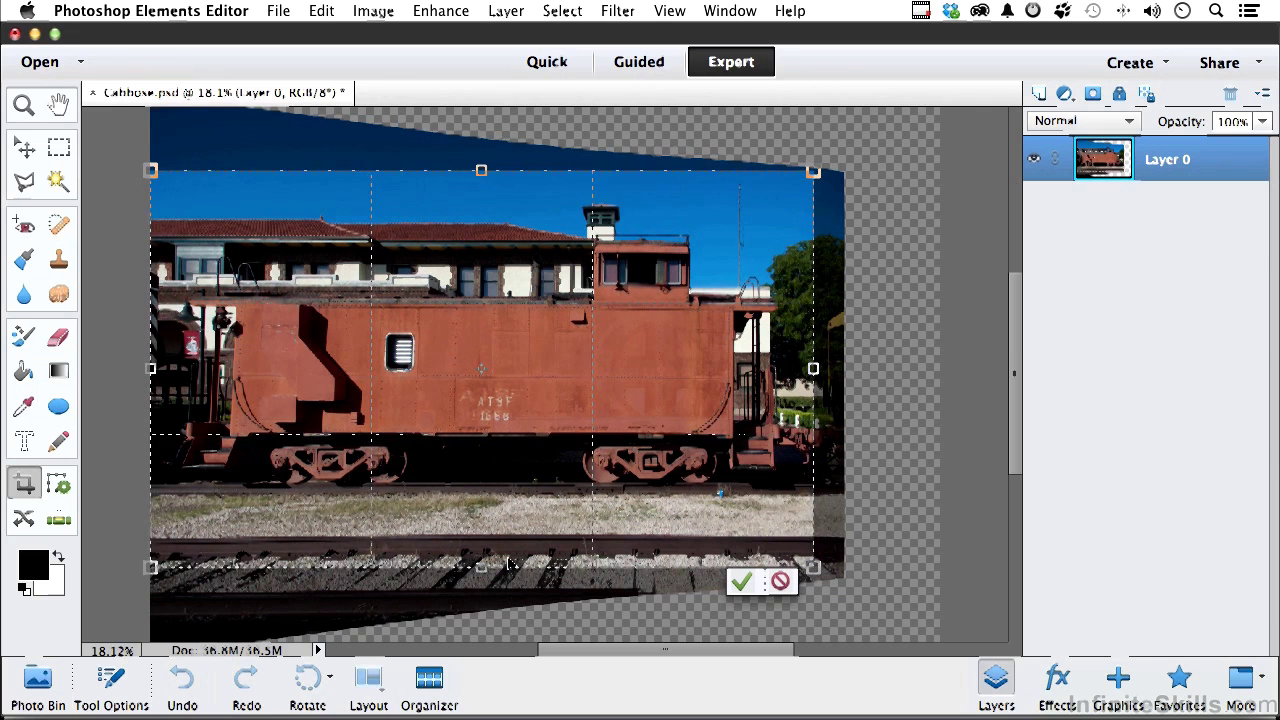
left_click_drag(481, 568, 481, 578)
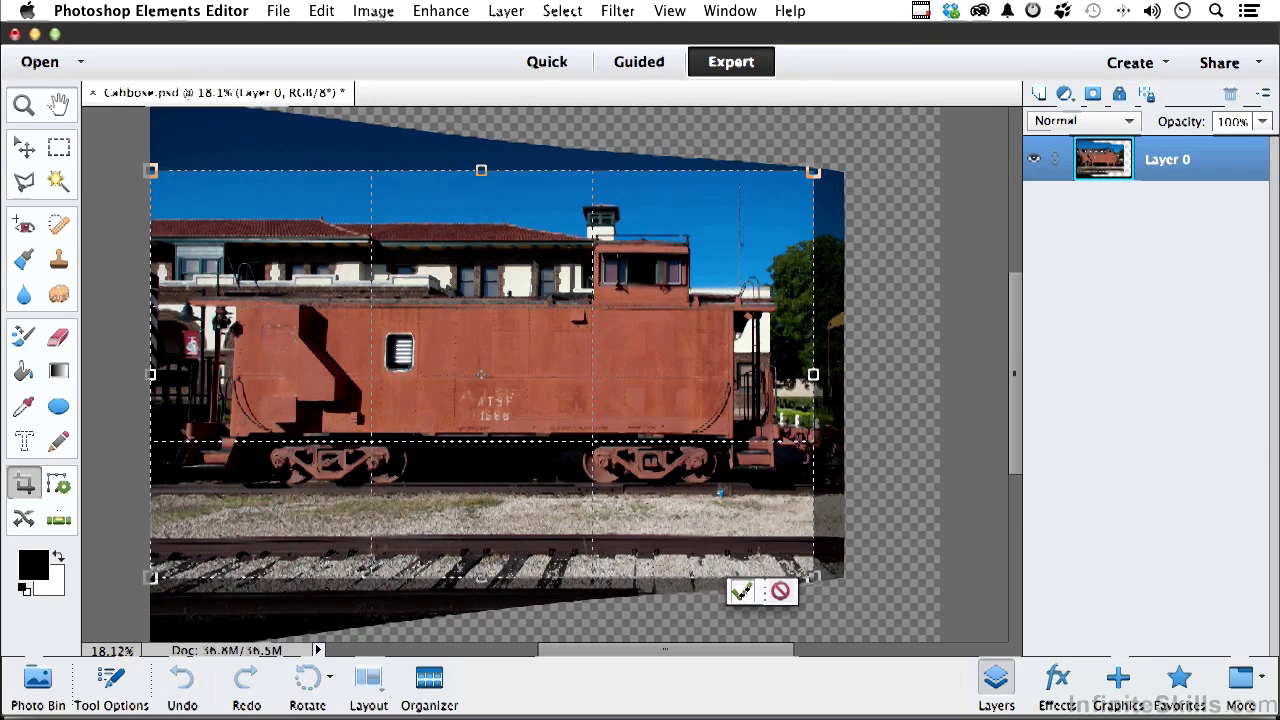
left_click(741, 592)
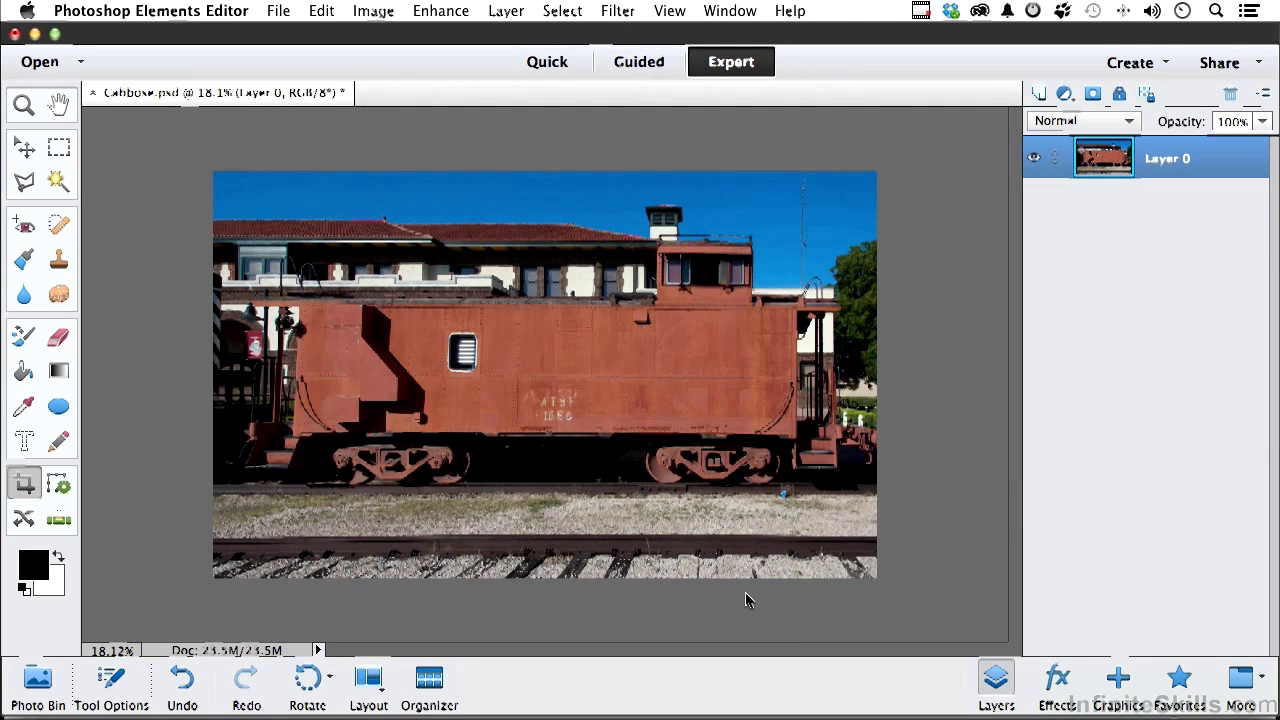
- Close the document and save it as Cabbose_edited-1.psd in the Organizer version set
left_click(622, 11)
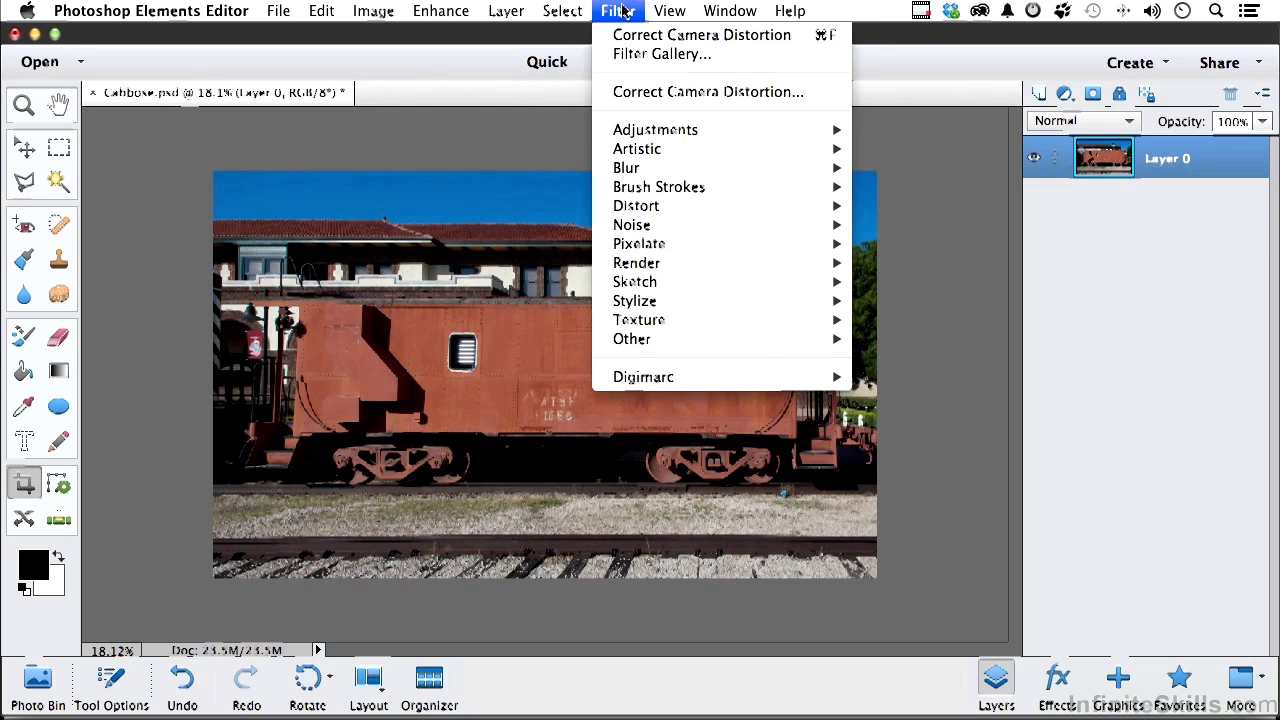
left_click(364, 148)
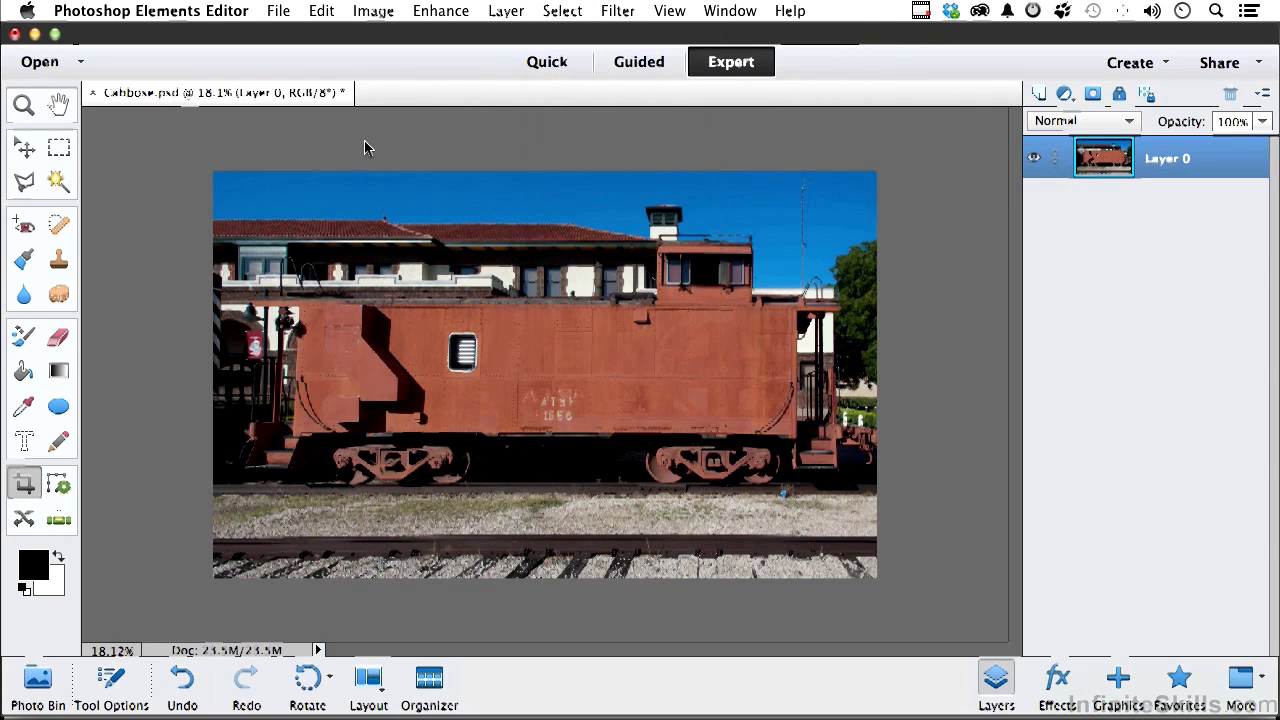
left_click(91, 94)
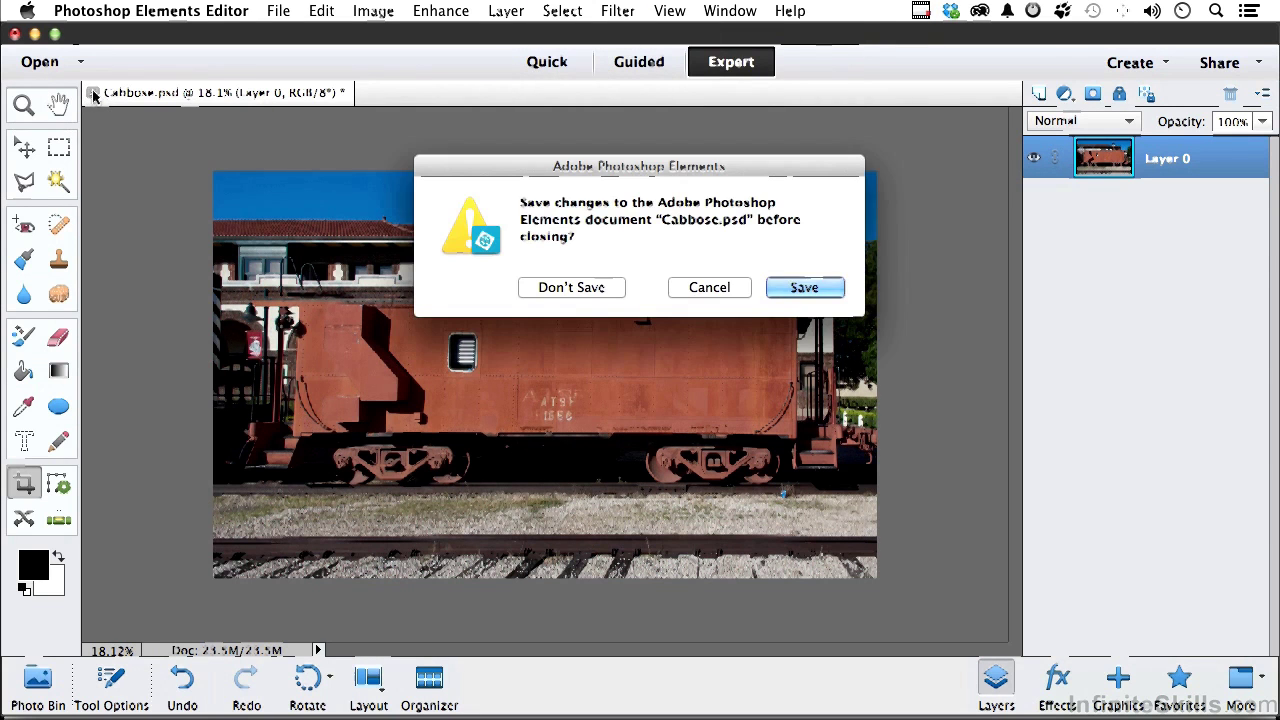
left_click(800, 286)
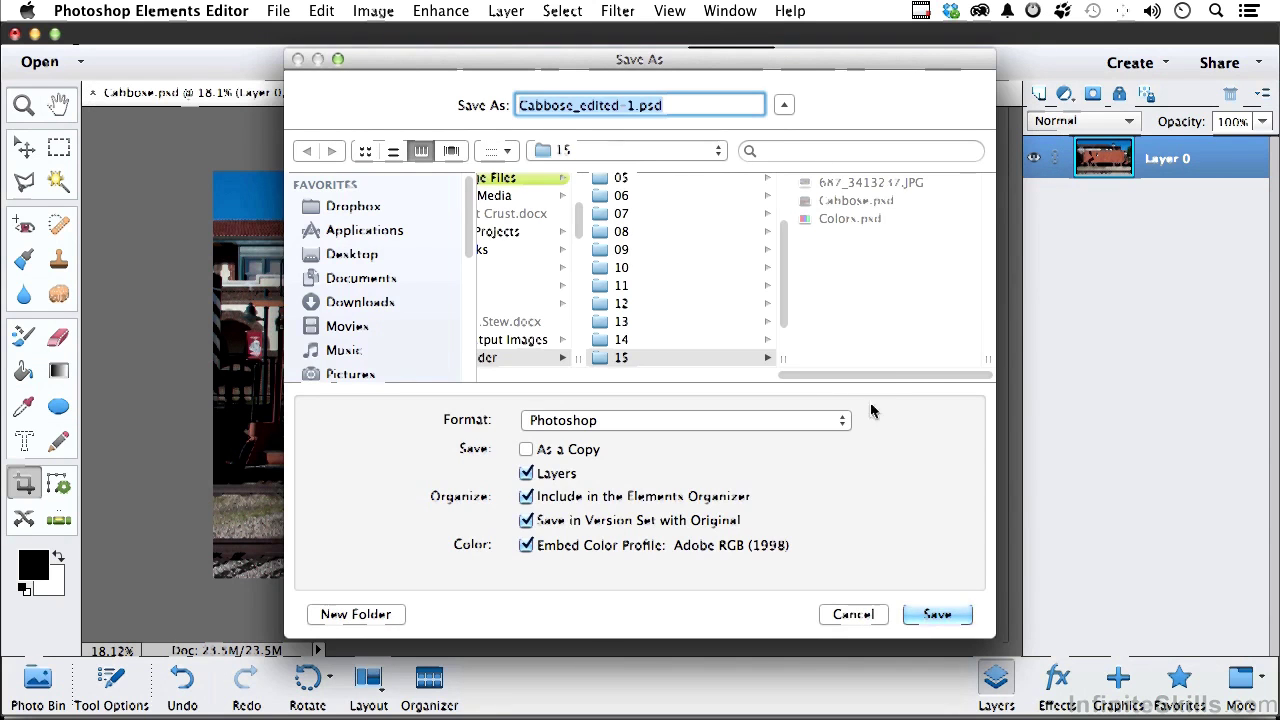
left_click(955, 613)
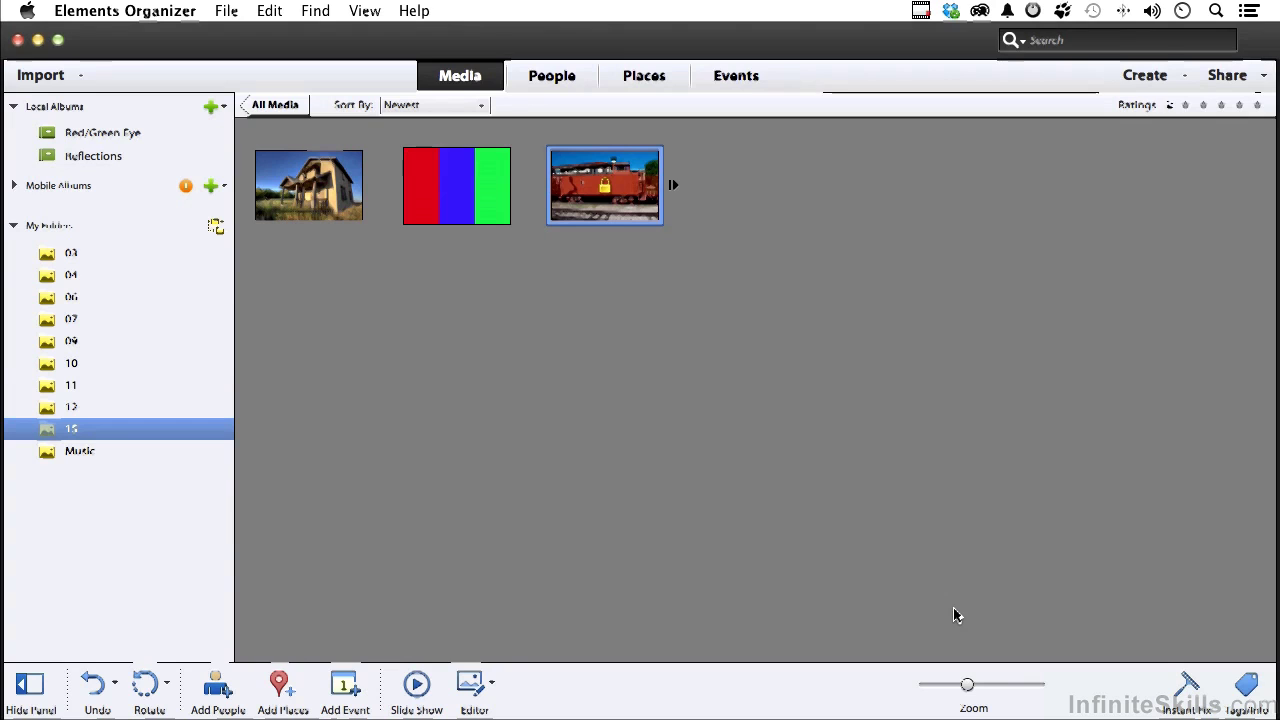